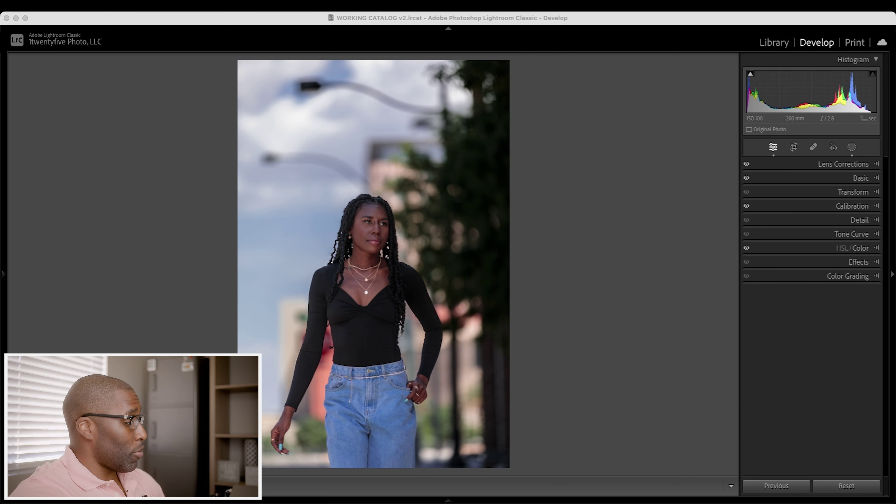
Expand the HSL/Color adjustments and visualize which areas of the photo the Red and Orange hues affect.
{"action": "left_click", "coordinate": [815, 250]}
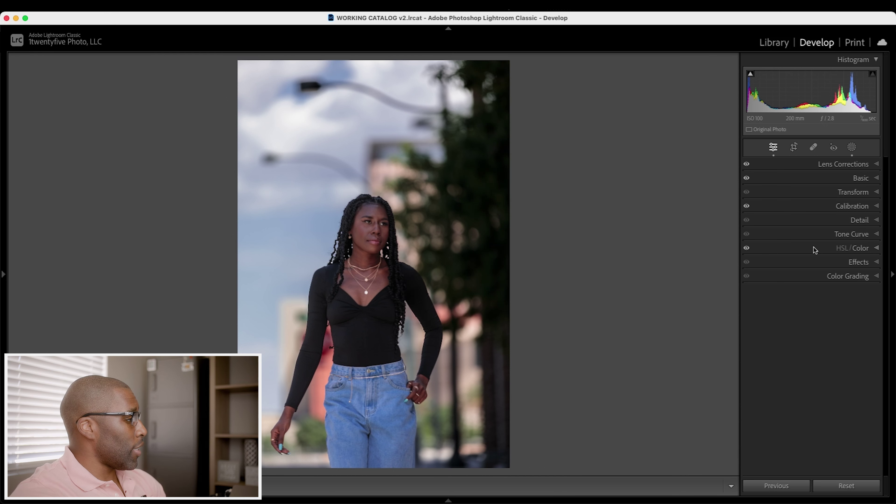
{"action": "left_click", "coordinate": [815, 249]}
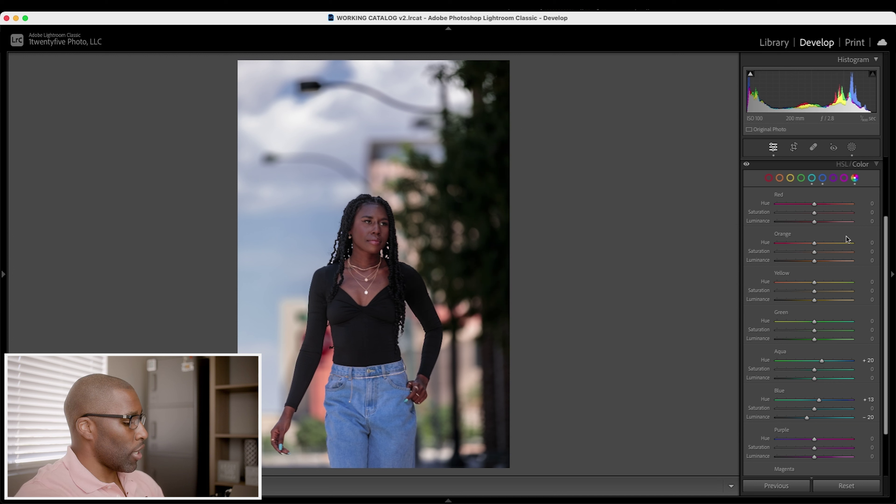
{"action": "left_click", "coordinate": [814, 204], "text": "alt"}
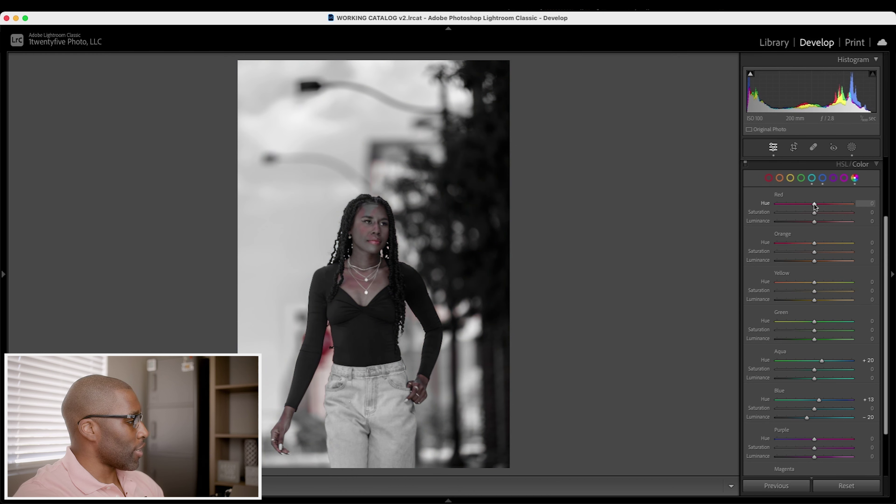
{"action": "left_click", "coordinate": [814, 244], "text": "alt"}
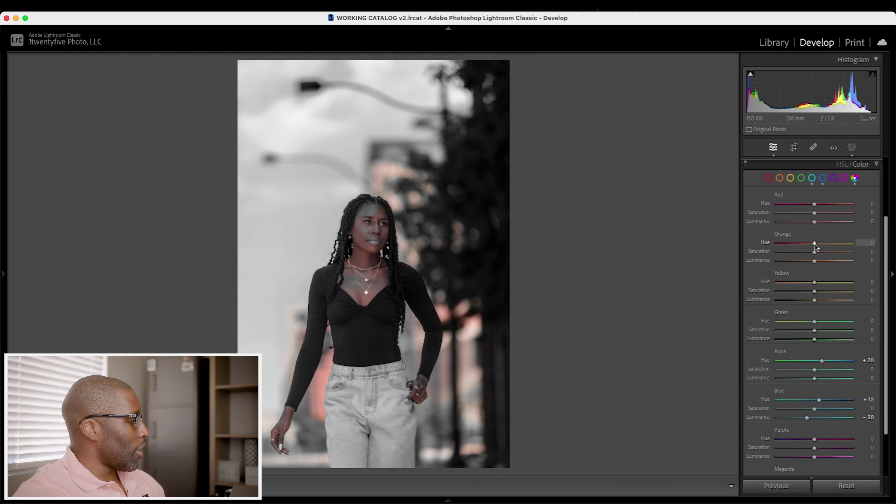
Try a slight Orange luminance change, then visualize the photo areas covered by the Orange, Yellow and Green hues.
{"action": "mouse_move", "coordinate": [814, 261]}
{"action": "left_mouse_down"}
{"action": "mouse_move", "coordinate": [855, 261]}
{"action": "mouse_move", "coordinate": [740, 260]}
{"action": "mouse_move", "coordinate": [871, 259]}
{"action": "mouse_move", "coordinate": [767, 260]}
{"action": "mouse_move", "coordinate": [868, 259]}
{"action": "mouse_move", "coordinate": [816, 261]}
{"action": "left_mouse_up"}
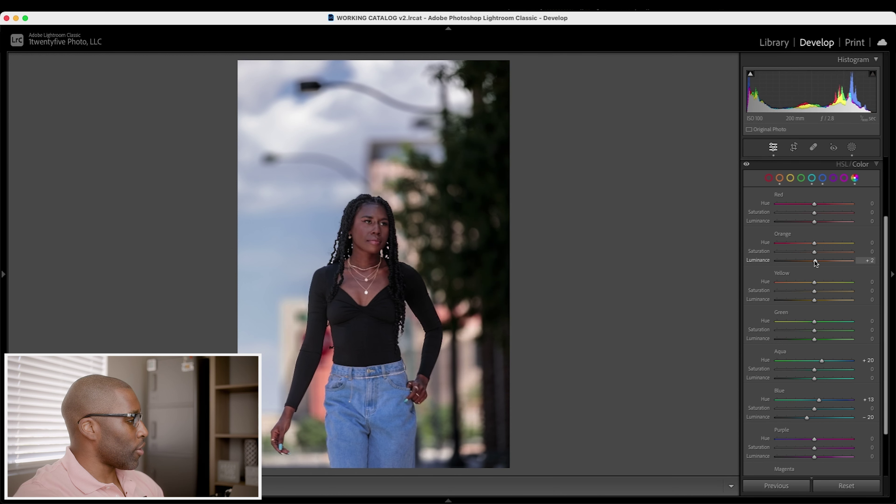
{"action": "key", "text": "alt"}
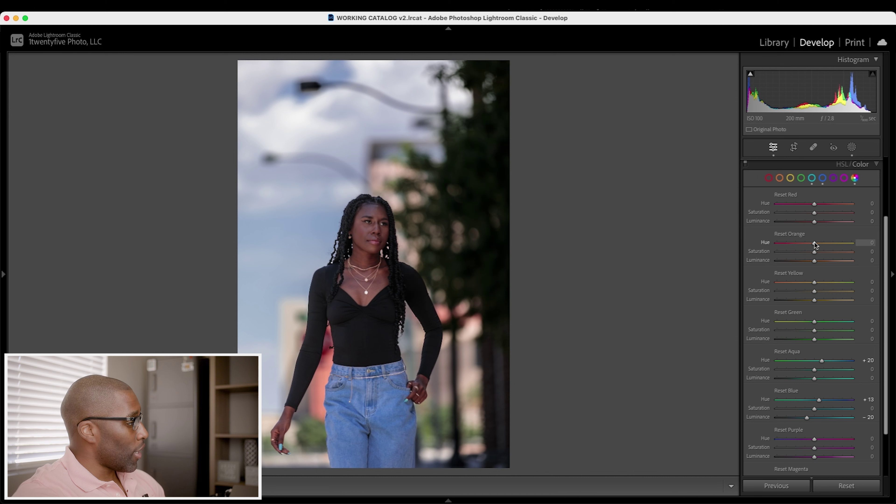
{"action": "left_click", "coordinate": [815, 244], "text": "alt"}
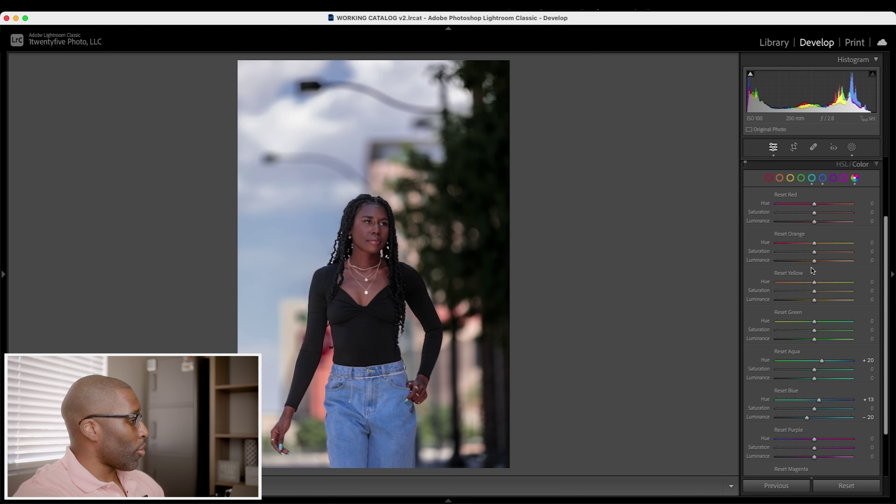
{"action": "left_click", "coordinate": [815, 284], "text": "alt"}
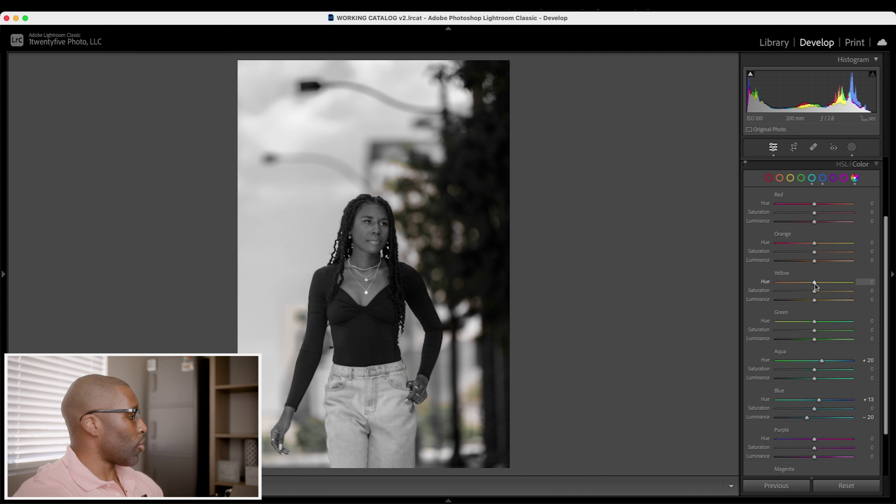
{"action": "left_click", "coordinate": [815, 323], "text": "alt"}
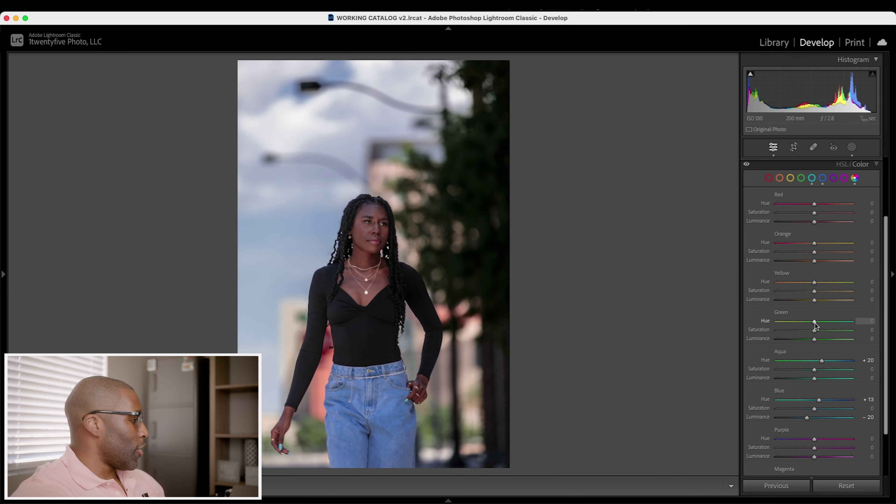
Try raising the Green luminance and reset it, then visualize the Green, Yellow and Orange hue ranges again.
{"action": "mouse_move", "coordinate": [815, 341]}
{"action": "left_mouse_down"}
{"action": "mouse_move", "coordinate": [851, 341]}
{"action": "mouse_move", "coordinate": [791, 342]}
{"action": "mouse_move", "coordinate": [831, 342]}
{"action": "left_mouse_up"}
{"action": "double_click", "coordinate": [817, 339]}
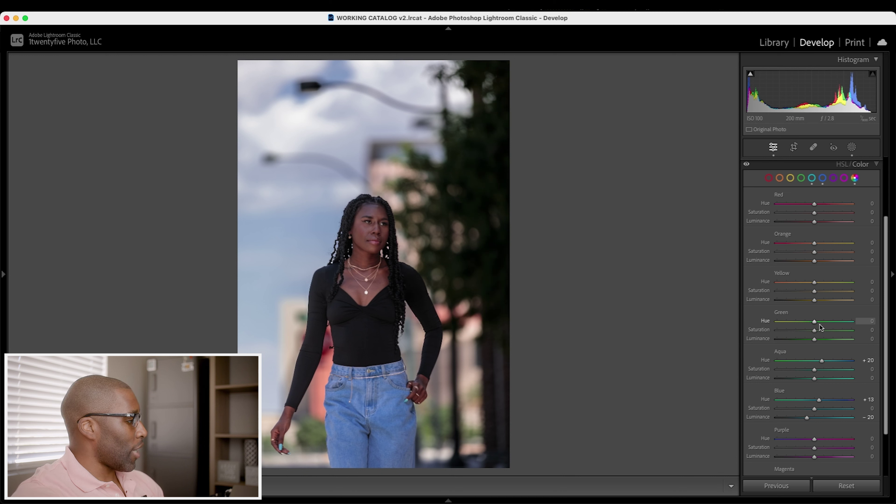
{"action": "left_click", "coordinate": [815, 324], "text": "alt"}
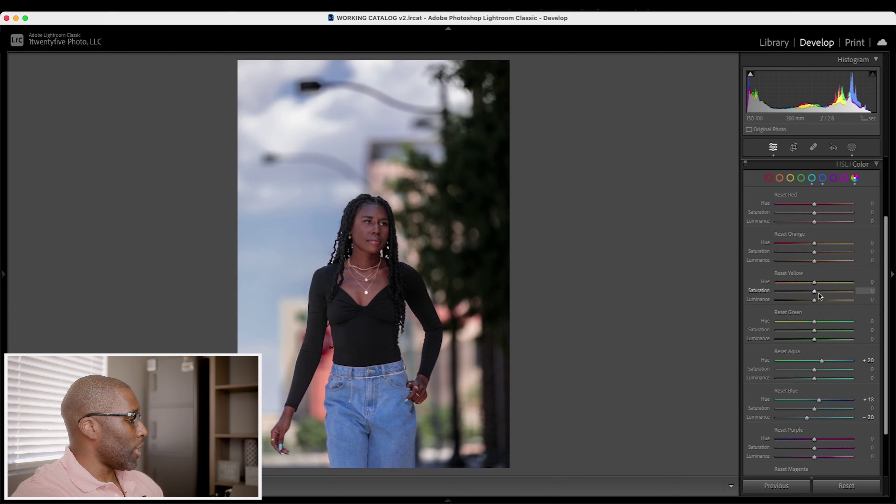
{"action": "left_click", "coordinate": [814, 284], "text": "alt"}
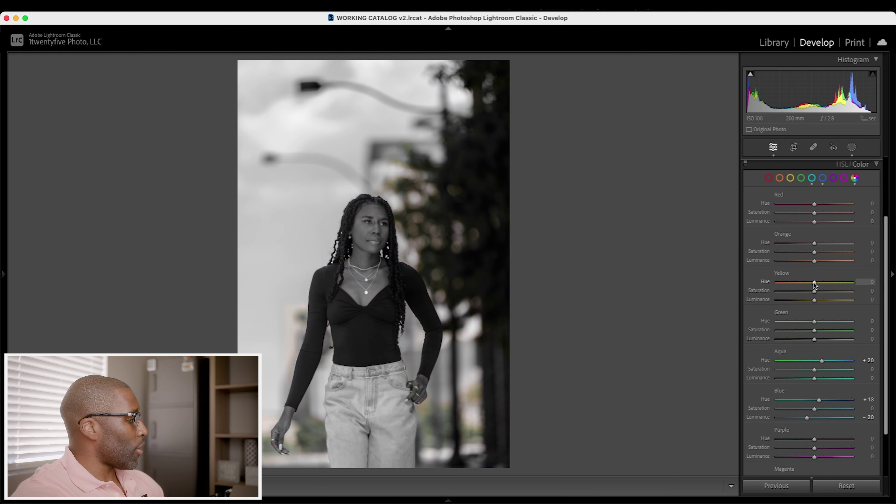
{"action": "left_click", "coordinate": [814, 243], "text": "alt"}
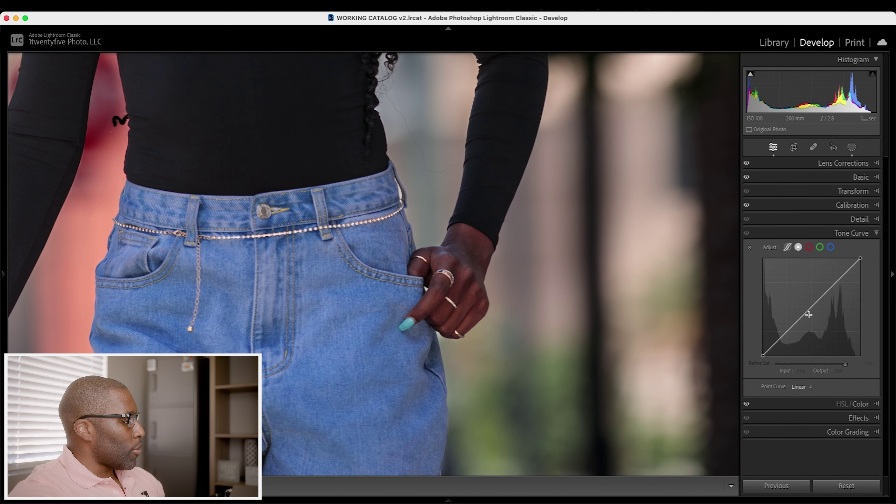
Pull the tone curve's midpoint down to input 124, output 97, and lower Refine Saturation to 0.
{"action": "left_click_drag", "start_coordinate": [812, 305], "coordinate": [810, 318]}
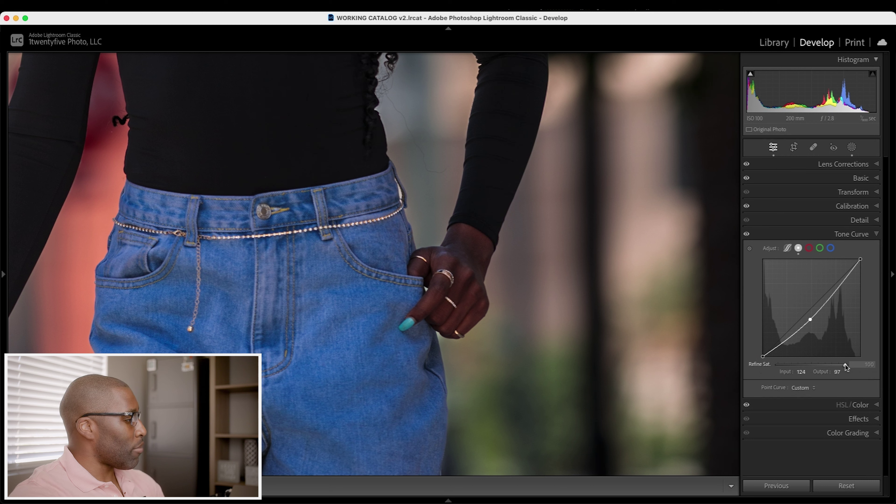
{"action": "left_click_drag", "start_coordinate": [846, 367], "coordinate": [775, 368]}
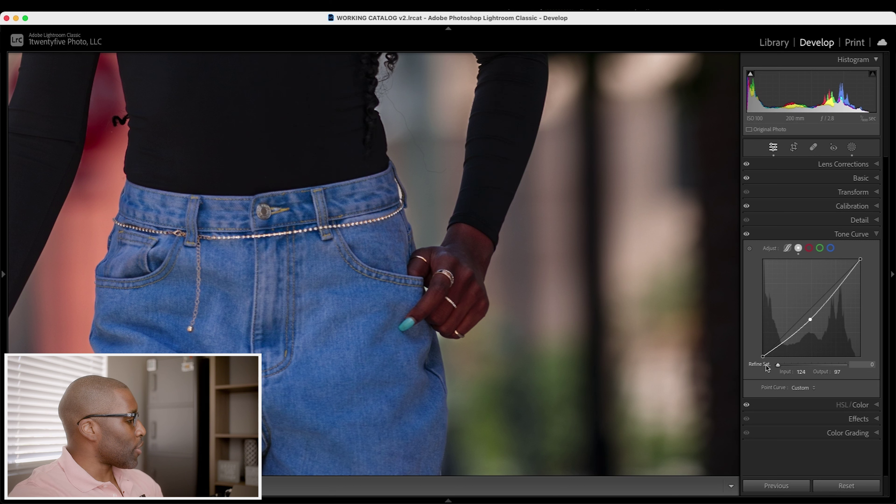
{"action": "mouse_move", "coordinate": [766, 365]}
{"action": "left_mouse_down"}
{"action": "mouse_move", "coordinate": [881, 366]}
{"action": "mouse_move", "coordinate": [766, 366]}
{"action": "mouse_move", "coordinate": [880, 366]}
{"action": "mouse_move", "coordinate": [779, 366]}
{"action": "left_mouse_up"}
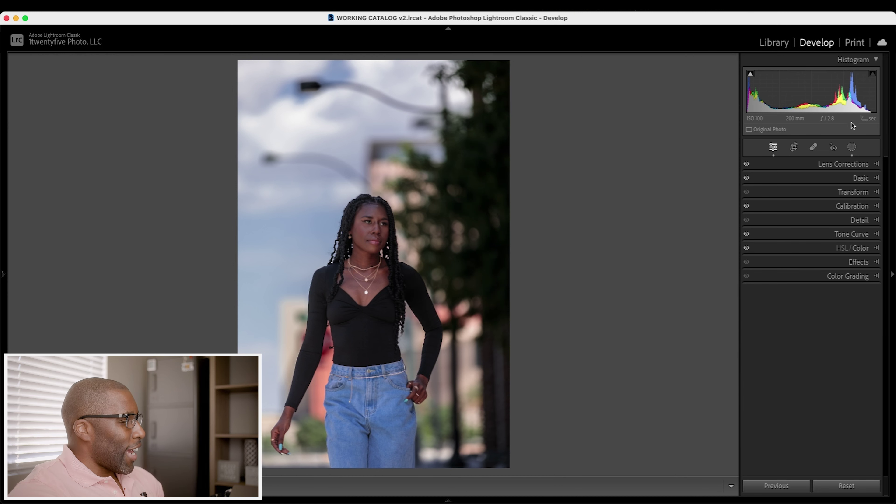
Select the background mask, Mask 2, and hide its overlay for a close-up view of the sky.
{"action": "left_click", "coordinate": [852, 146]}
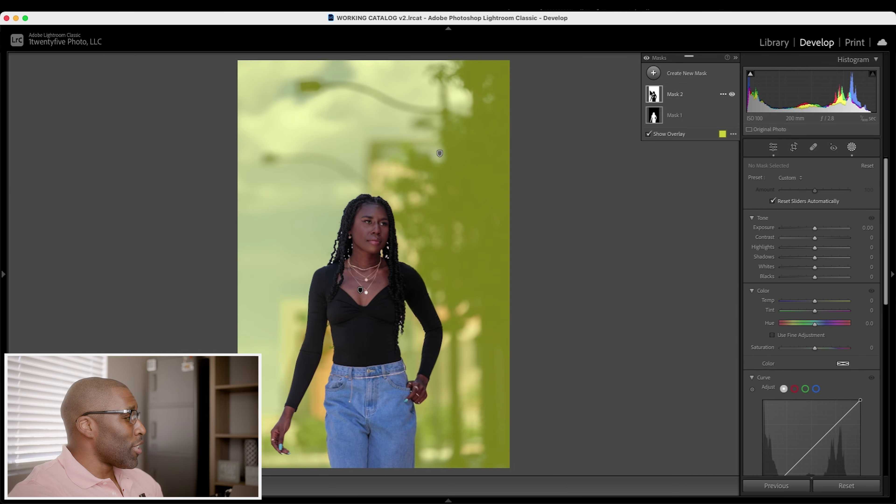
{"action": "left_click", "coordinate": [652, 94]}
{"action": "key", "text": "o"}
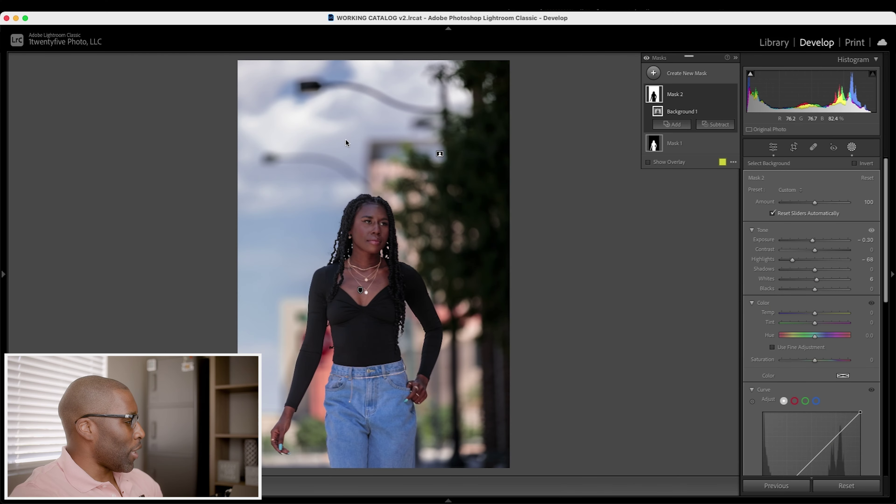
{"action": "left_click", "coordinate": [325, 145]}
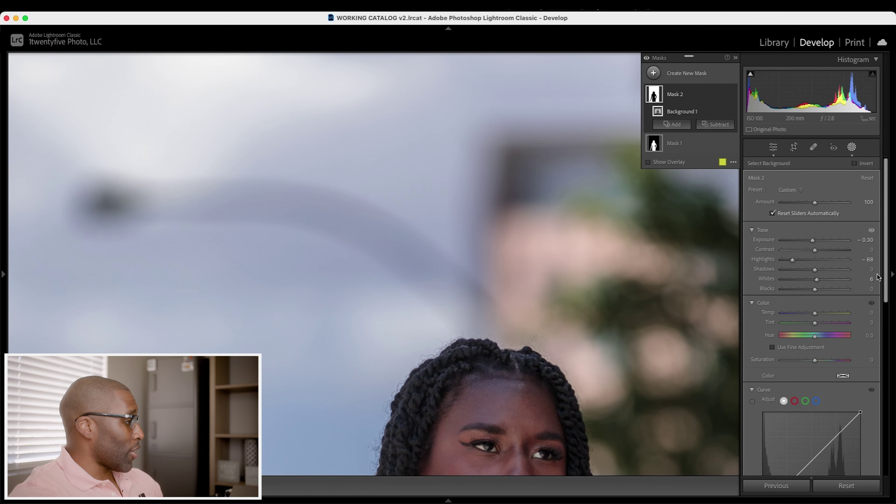
Set the background mask's grain Amount, Size and Roughness to 100, and leave masking to view the whole photo.
{"action": "scroll", "coordinate": [886, 271], "scroll_direction": "down", "scroll_amount": 10}
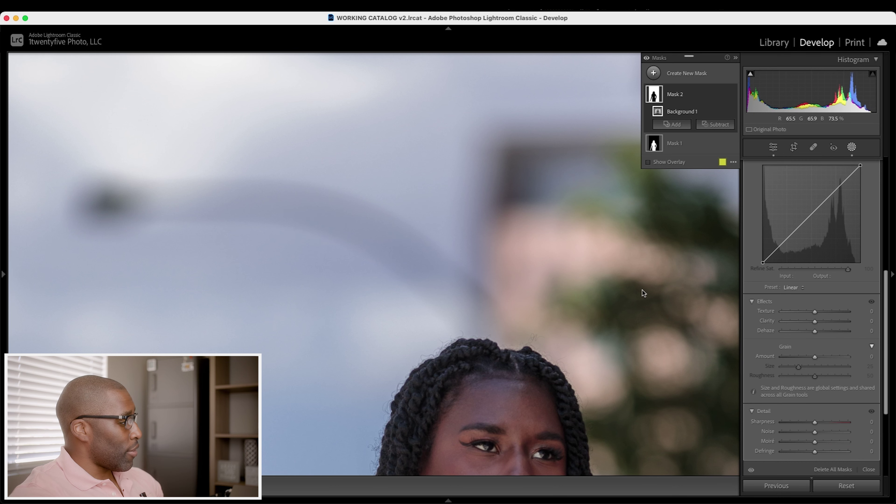
{"action": "left_click", "coordinate": [815, 357]}
{"action": "left_click_drag", "start_coordinate": [824, 358], "coordinate": [860, 353]}
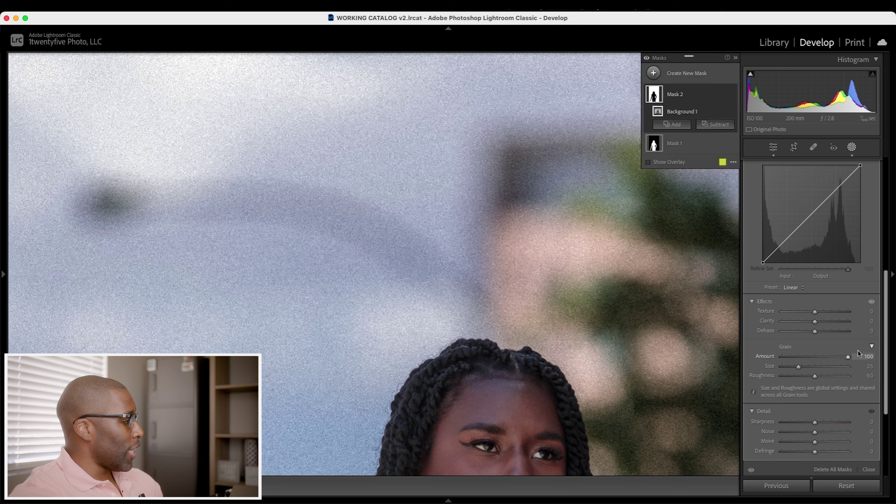
{"action": "mouse_move", "coordinate": [841, 367]}
{"action": "left_mouse_down"}
{"action": "mouse_move", "coordinate": [851, 366]}
{"action": "mouse_move", "coordinate": [849, 376]}
{"action": "left_mouse_up"}
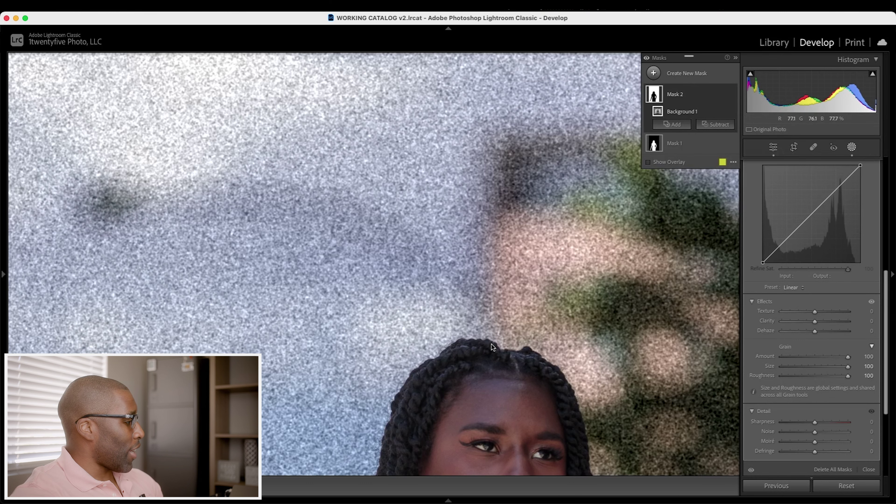
{"action": "scroll", "coordinate": [493, 353], "scroll_direction": "down", "scroll_amount": 5}
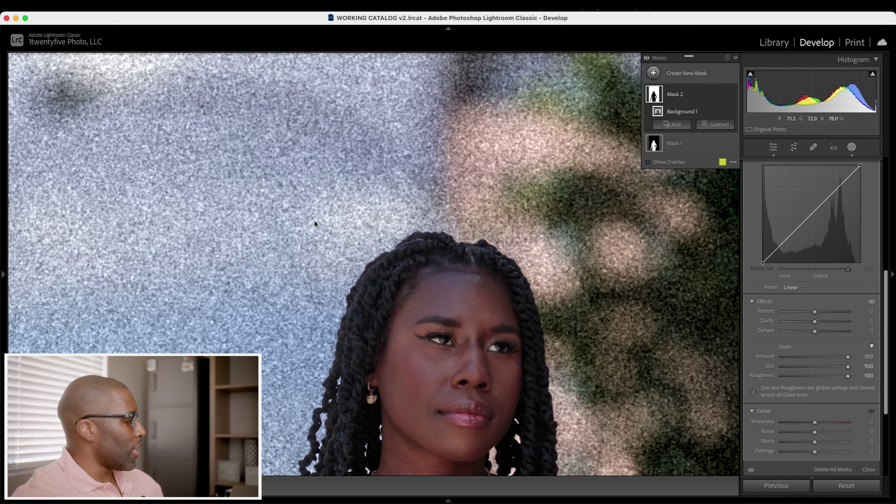
{"action": "left_click", "coordinate": [772, 147]}
{"action": "left_click", "coordinate": [514, 190]}
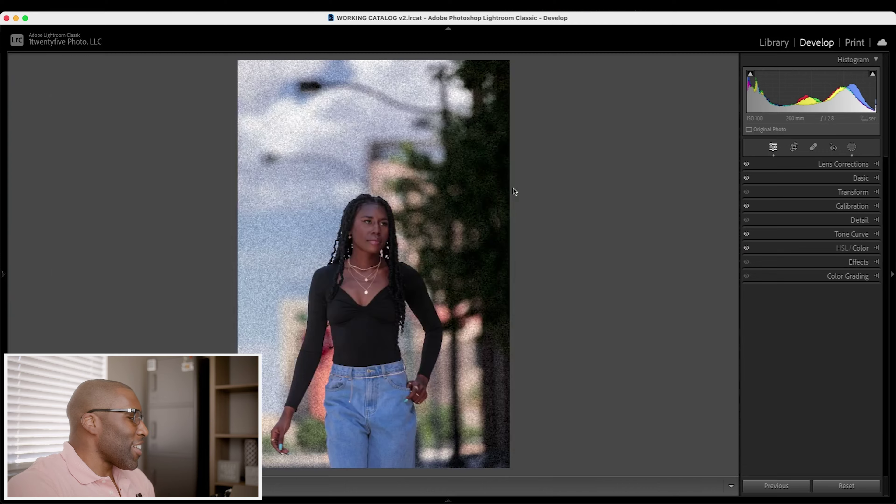
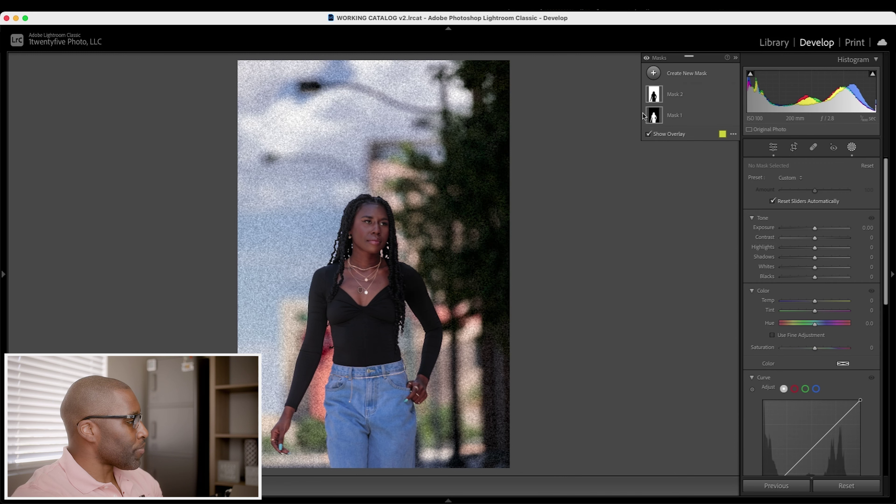
Reopen Mask 2 to check its grain Amount, Size and Roughness settings, then return to the global adjustments.
{"action": "left_click", "coordinate": [654, 93]}
{"action": "scroll", "coordinate": [814, 295], "scroll_direction": "down", "scroll_amount": 1}
{"action": "scroll", "coordinate": [815, 295], "scroll_direction": "down", "scroll_amount": 10}
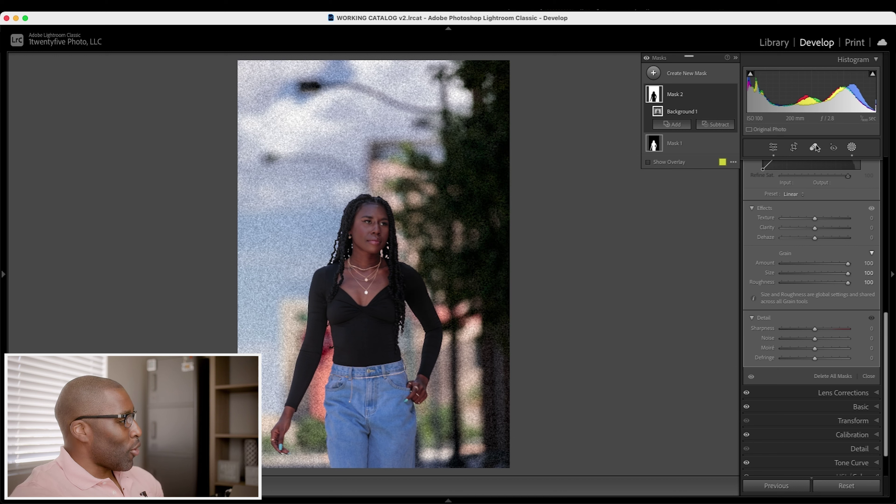
{"action": "left_click", "coordinate": [772, 147]}
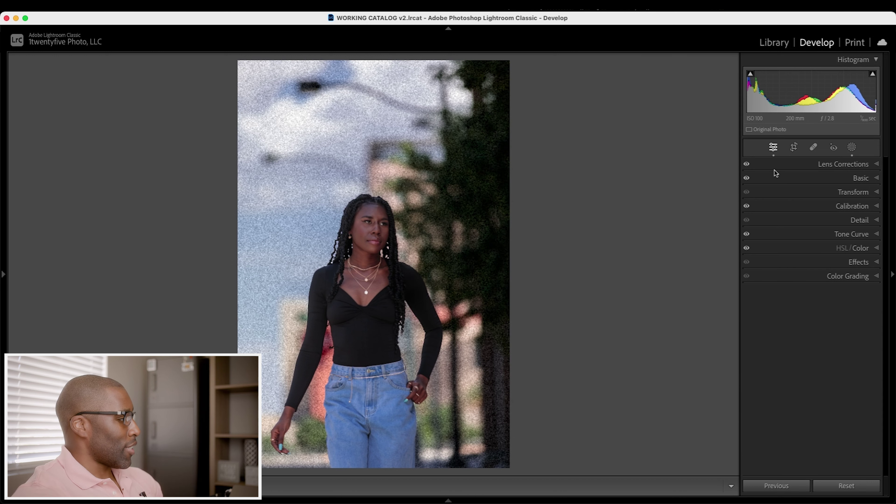
In the global Effects adjustments, set the grain Amount to 3, Size to 0 and Roughness to 0.
{"action": "left_click", "coordinate": [854, 265]}
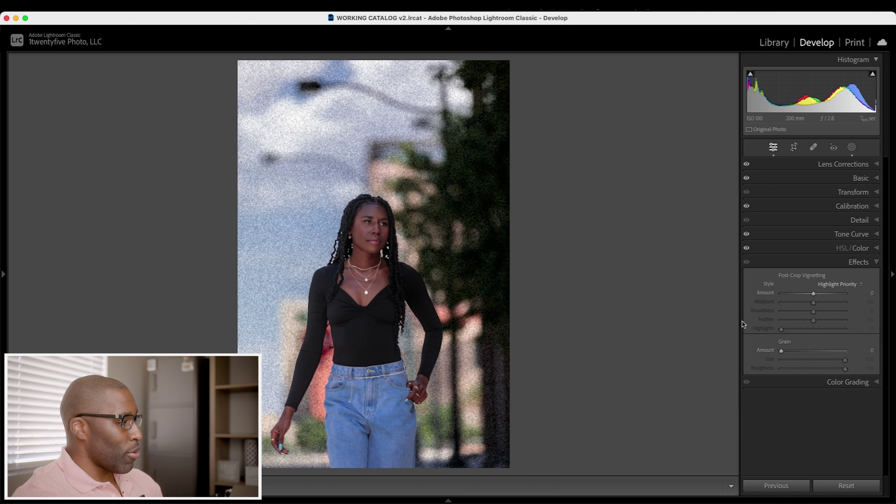
{"action": "left_click", "coordinate": [387, 201]}
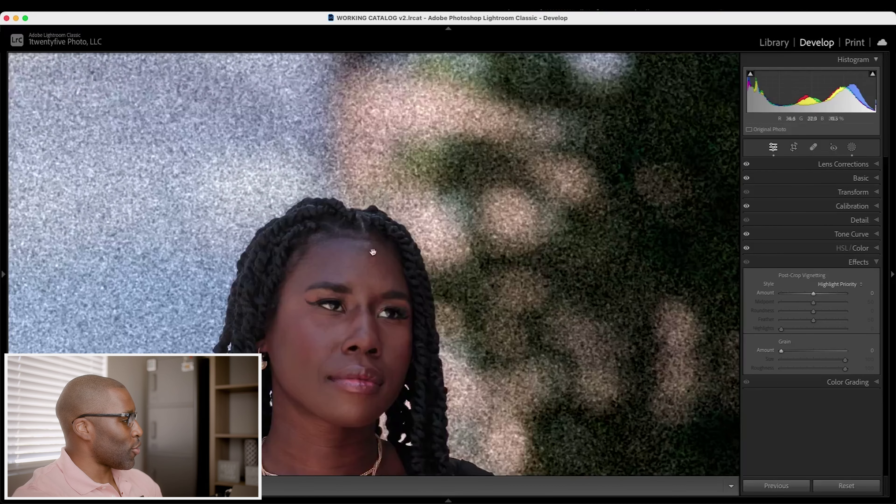
{"action": "left_click_drag", "start_coordinate": [372, 252], "coordinate": [380, 220]}
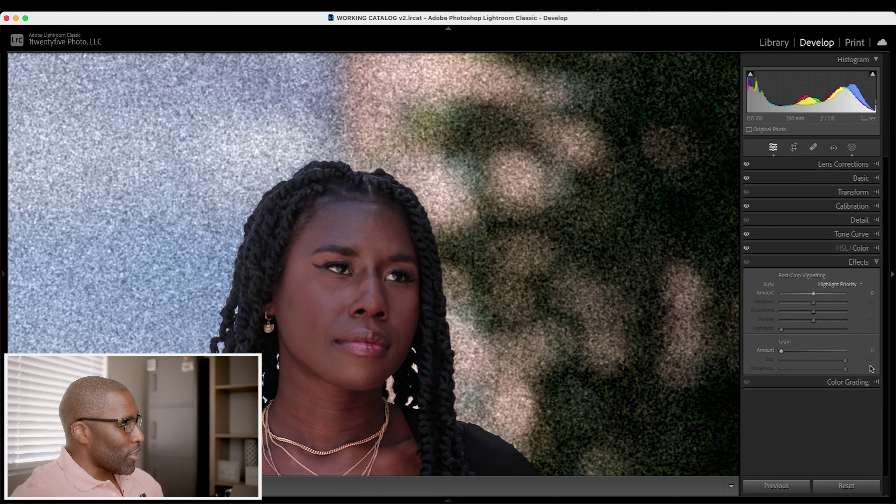
{"action": "left_click_drag", "start_coordinate": [781, 352], "coordinate": [783, 351]}
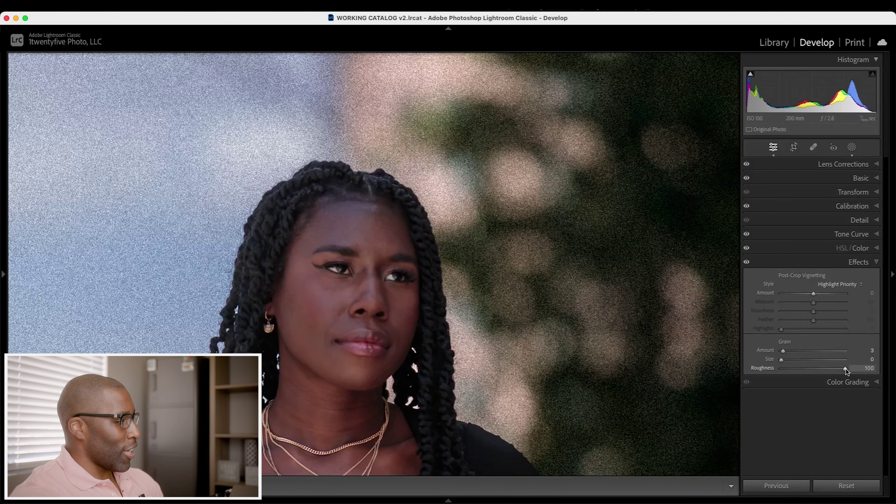
{"action": "left_click_drag", "start_coordinate": [846, 369], "coordinate": [769, 369]}
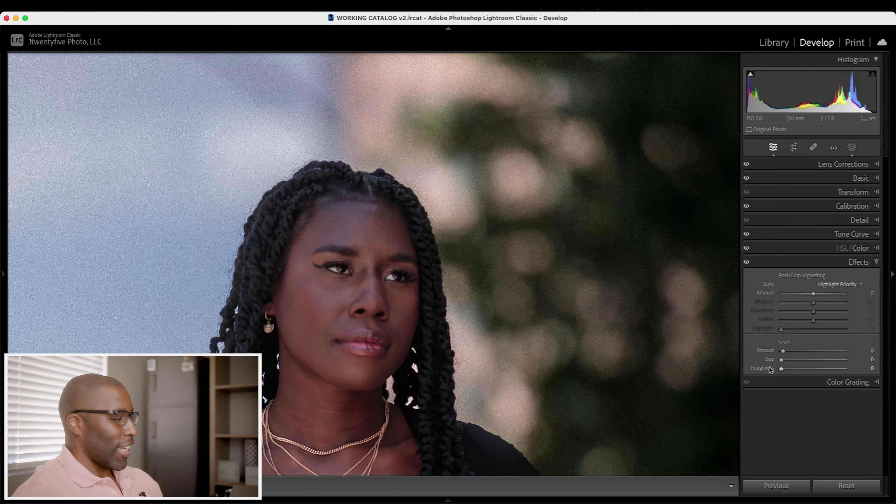